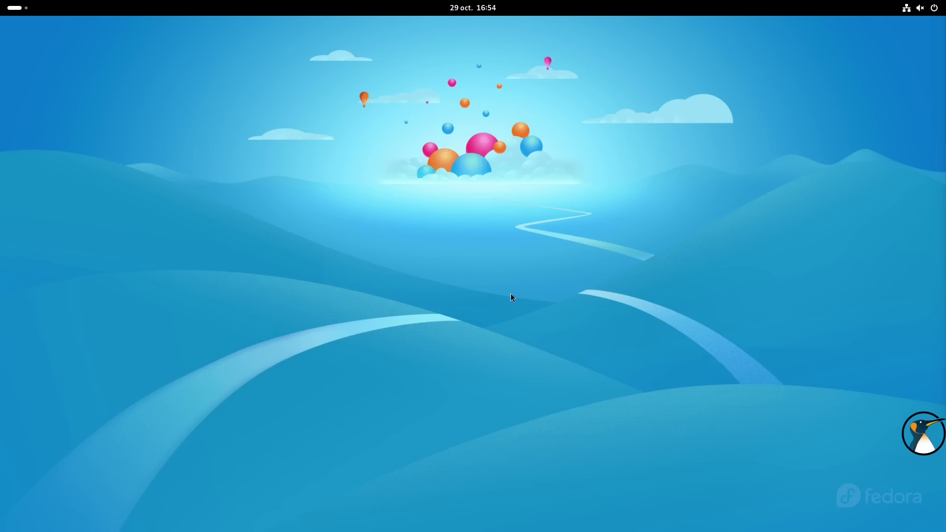
Step: Launch the Logiciels software centre from the activities overview
{"action": "left_click", "coordinate": [17, 8]}
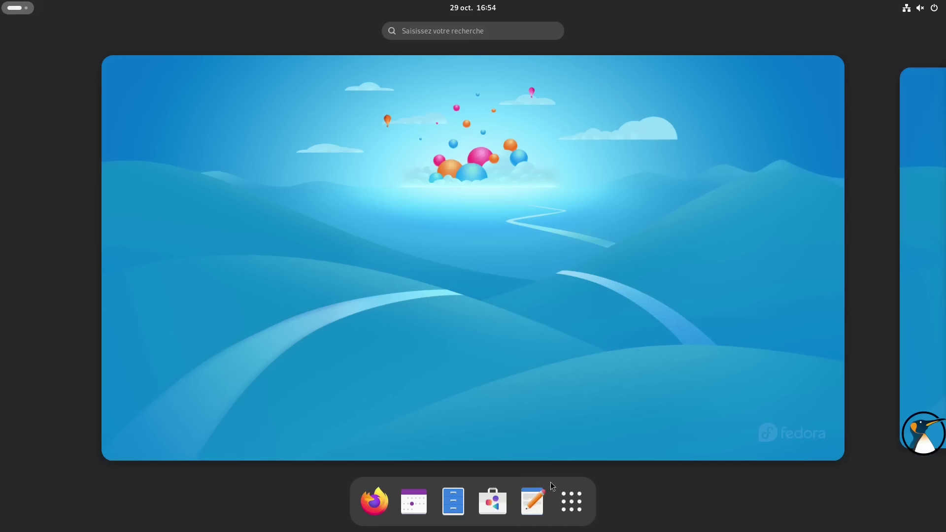
{"action": "left_click", "coordinate": [492, 499]}
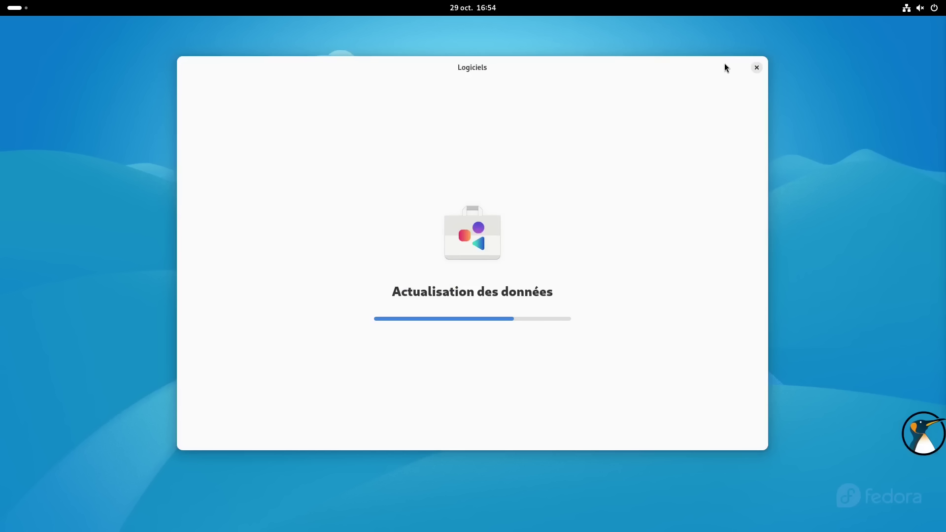
Step: Open the system settings, move the window toward the middle of the desktop and enlarge it
{"action": "left_click", "coordinate": [910, 15]}
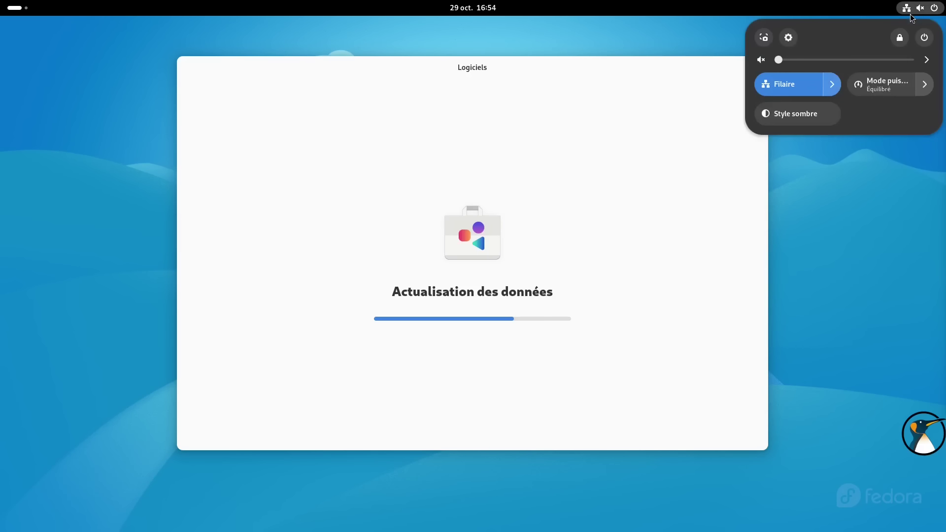
{"action": "left_click", "coordinate": [789, 37]}
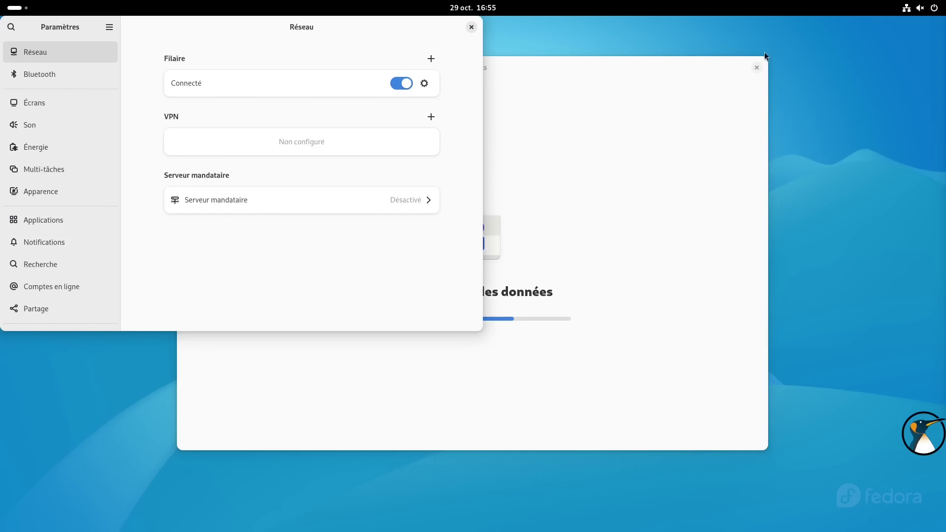
{"action": "left_click_drag", "start_coordinate": [386, 27], "coordinate": [501, 58]}
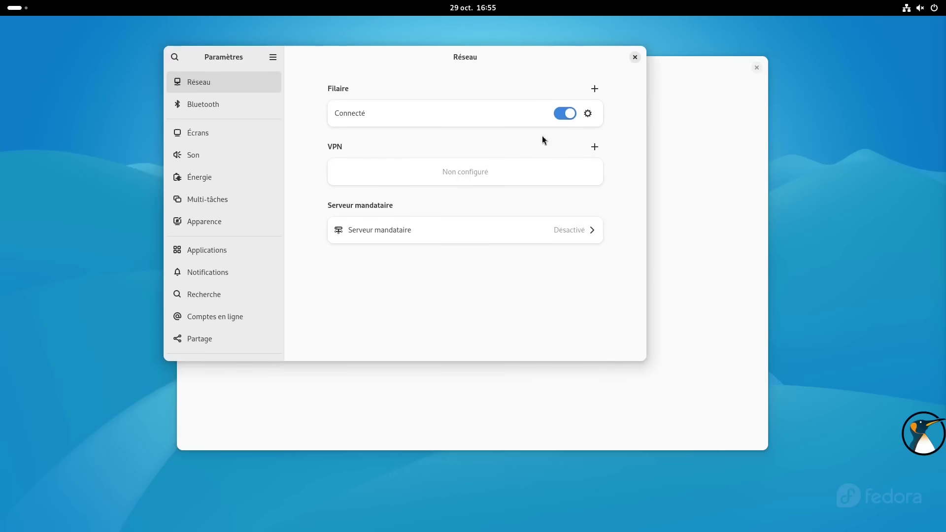
{"action": "left_click_drag", "start_coordinate": [643, 363], "coordinate": [805, 490]}
Step: View the detailed hardware and software information on the system's À propos page, closing the details when done
{"action": "scroll", "coordinate": [227, 320], "scroll_direction": "down", "scroll_amount": 1}
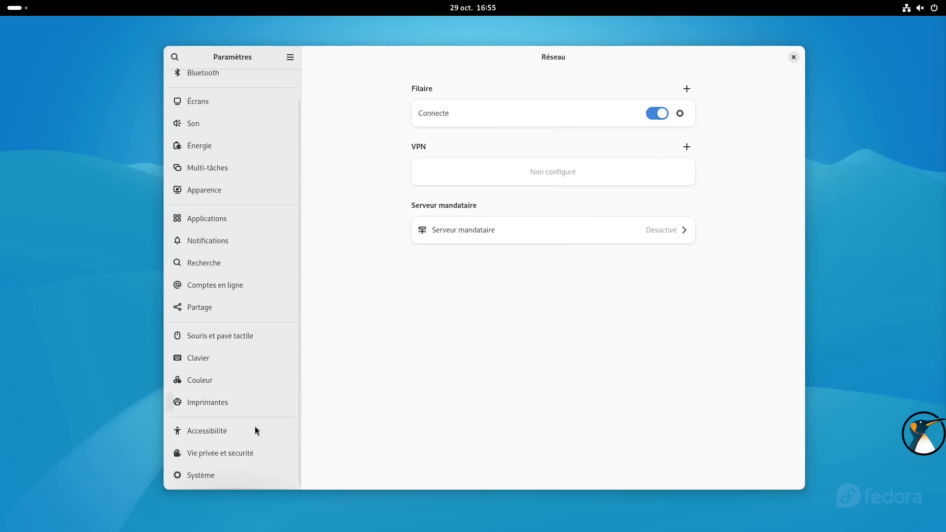
{"action": "left_click", "coordinate": [230, 484]}
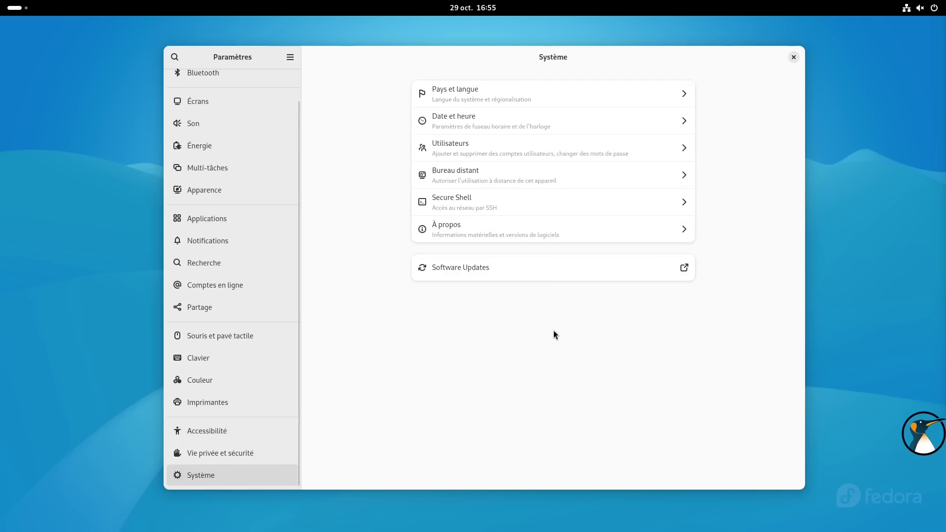
{"action": "left_click", "coordinate": [566, 231]}
{"action": "left_click", "coordinate": [508, 376]}
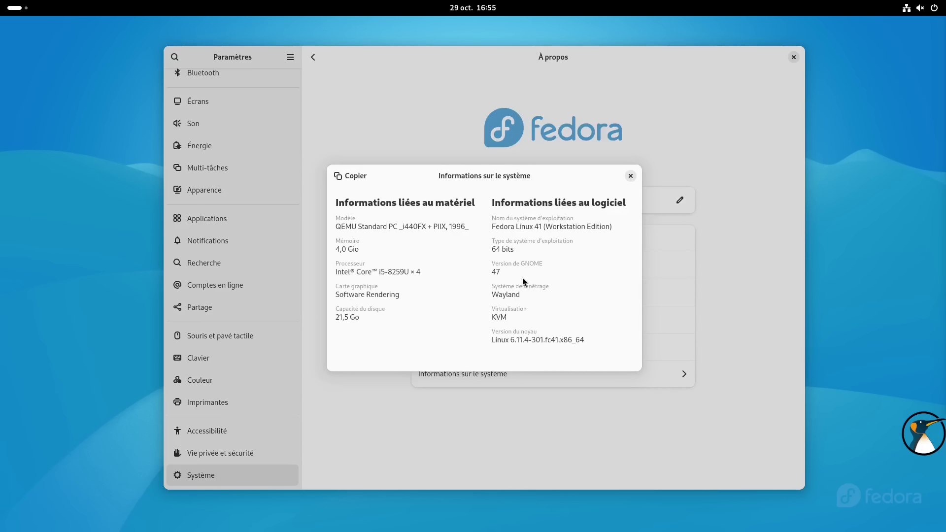
{"action": "left_click", "coordinate": [630, 175]}
Step: Try the yellow accent colour in the Apparence settings and check its effect in the quick settings
{"action": "scroll", "coordinate": [284, 135], "scroll_direction": "up", "scroll_amount": 2}
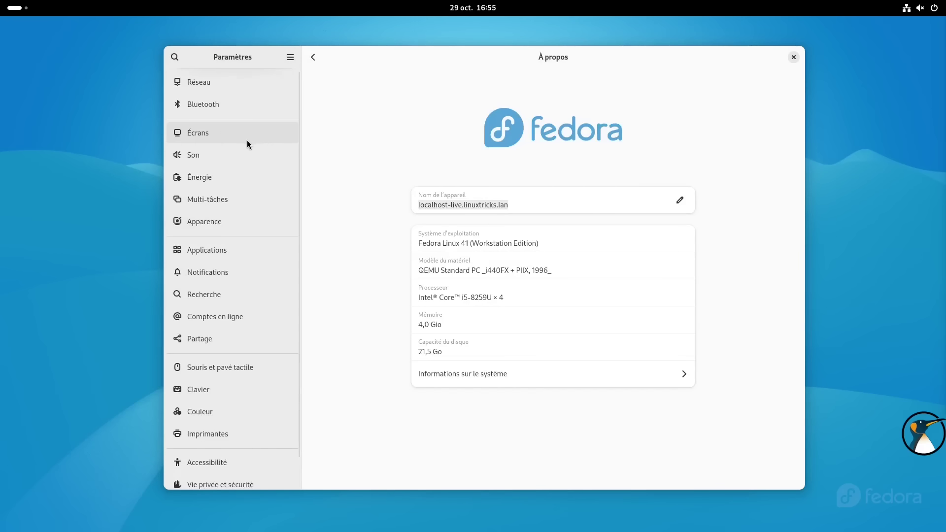
{"action": "left_click", "coordinate": [229, 227]}
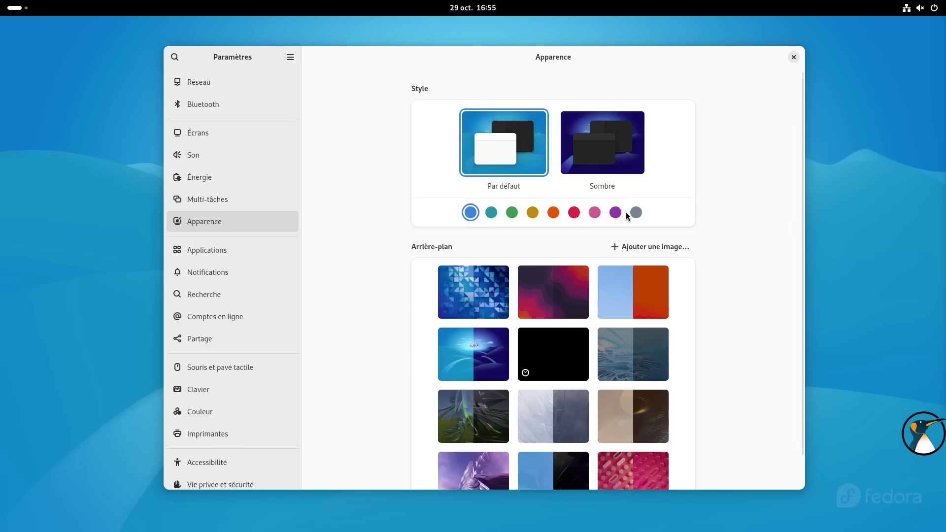
{"action": "left_click", "coordinate": [533, 212]}
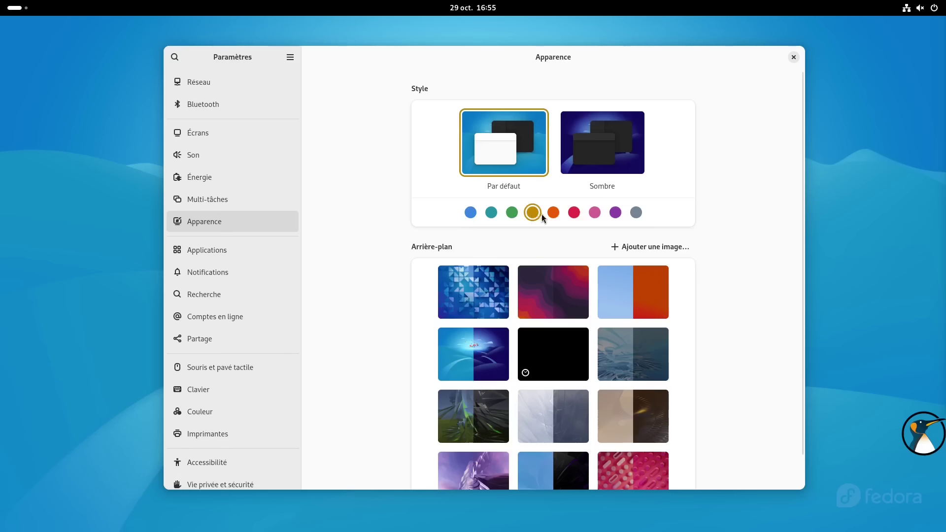
{"action": "left_click", "coordinate": [919, 8]}
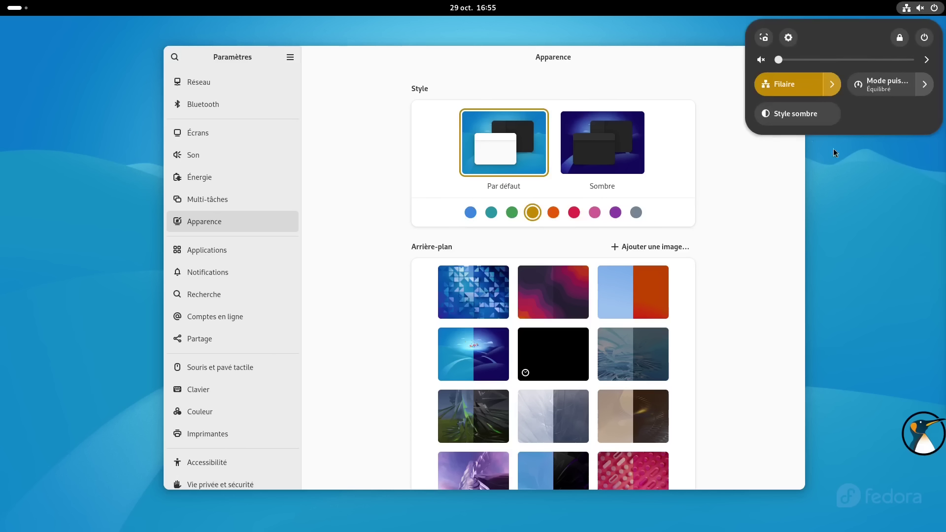
{"action": "left_click", "coordinate": [730, 240]}
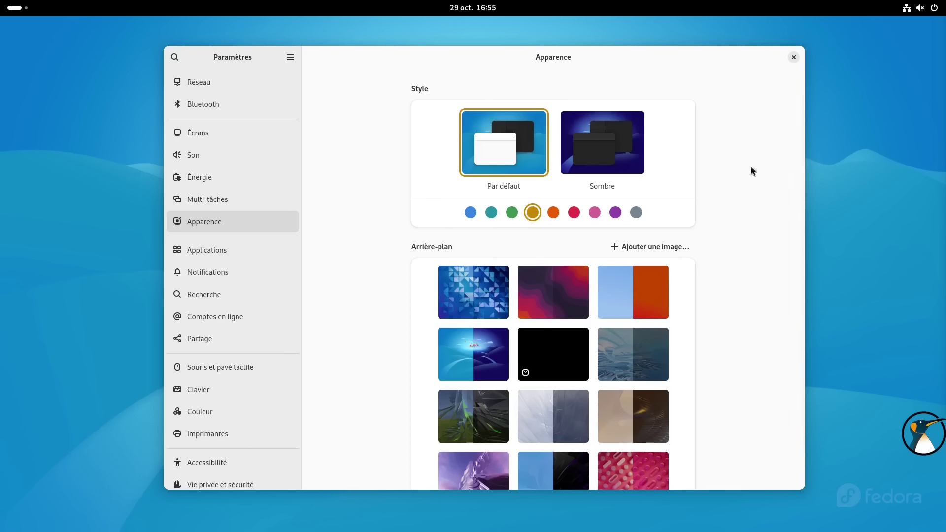
Step: Set the accent colour back to blue and close the settings window
{"action": "left_click", "coordinate": [472, 213]}
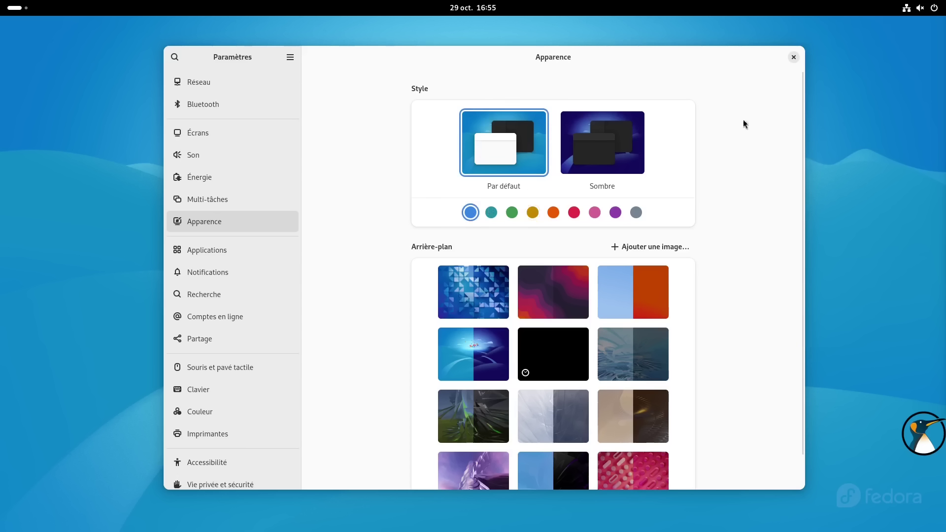
{"action": "left_click", "coordinate": [793, 57]}
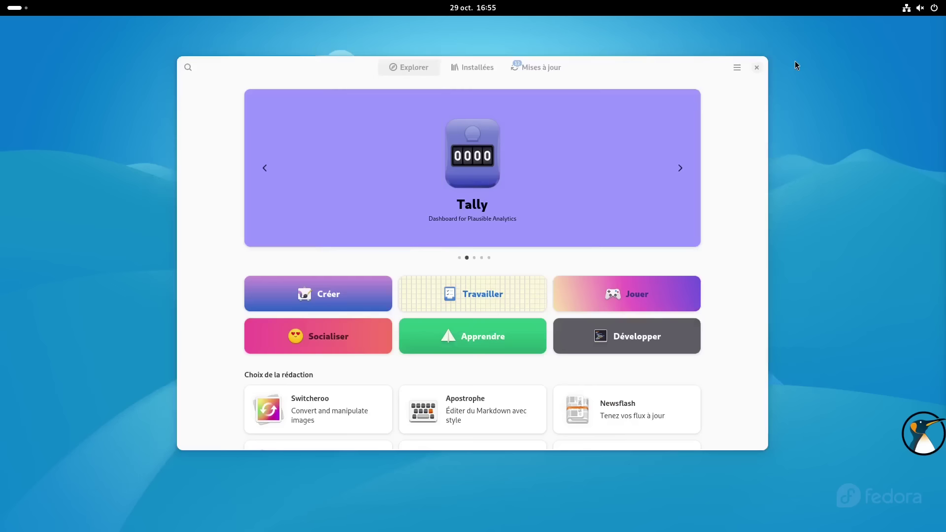
Step: Review the full list of Flatpak, RPM and third-party repositories in Logiciels, and close the software centre
{"action": "left_click", "coordinate": [737, 67]}
{"action": "left_click", "coordinate": [726, 96]}
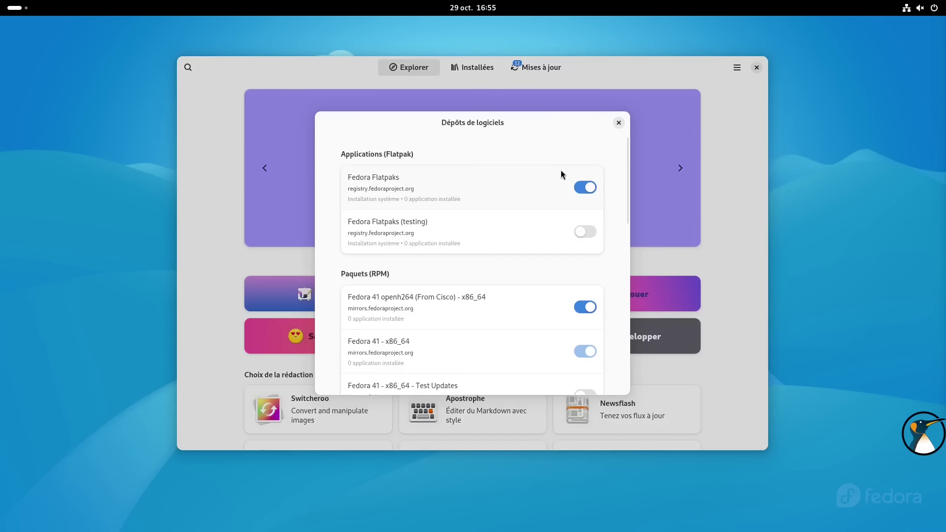
{"action": "left_click_drag", "start_coordinate": [625, 156], "coordinate": [623, 302]}
{"action": "scroll", "coordinate": [608, 306], "scroll_direction": "down", "scroll_amount": 2}
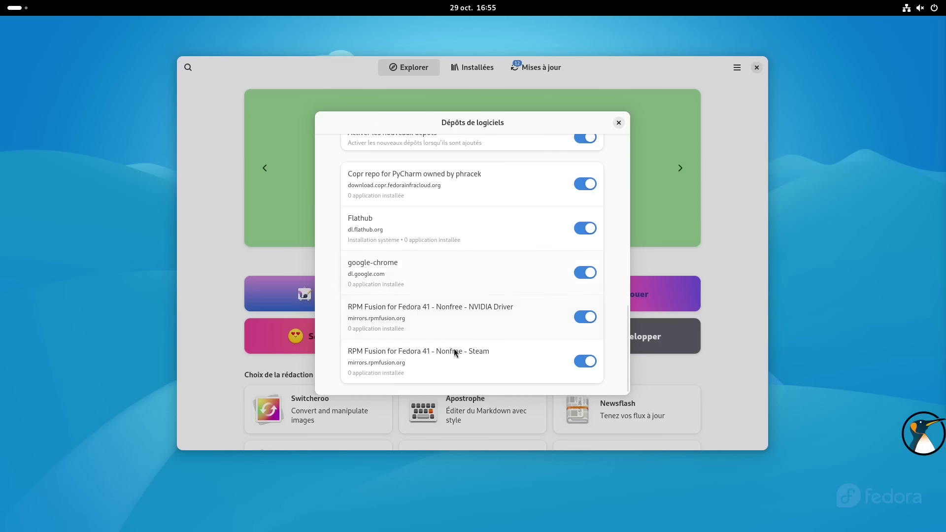
{"action": "left_click", "coordinate": [619, 123]}
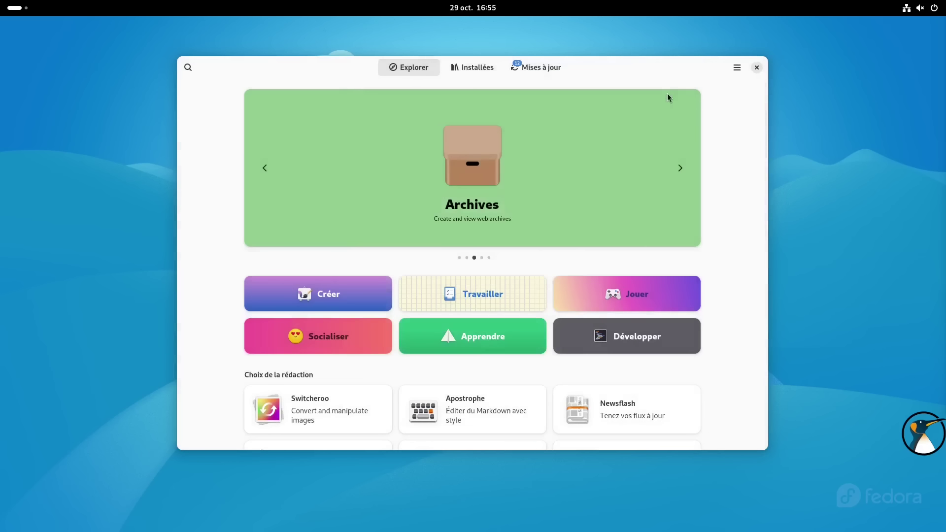
{"action": "left_click", "coordinate": [757, 67]}
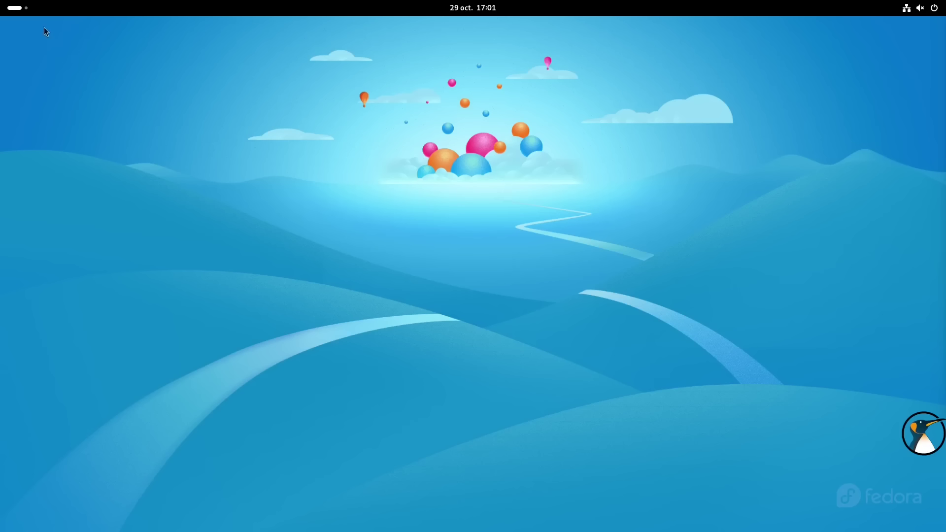
Step: Open Firefox and load the Fedora Spins site at spins.fedoraproject.org
{"action": "mouse_move", "coordinate": [1, 1]}
{"action": "left_click", "coordinate": [375, 501]}
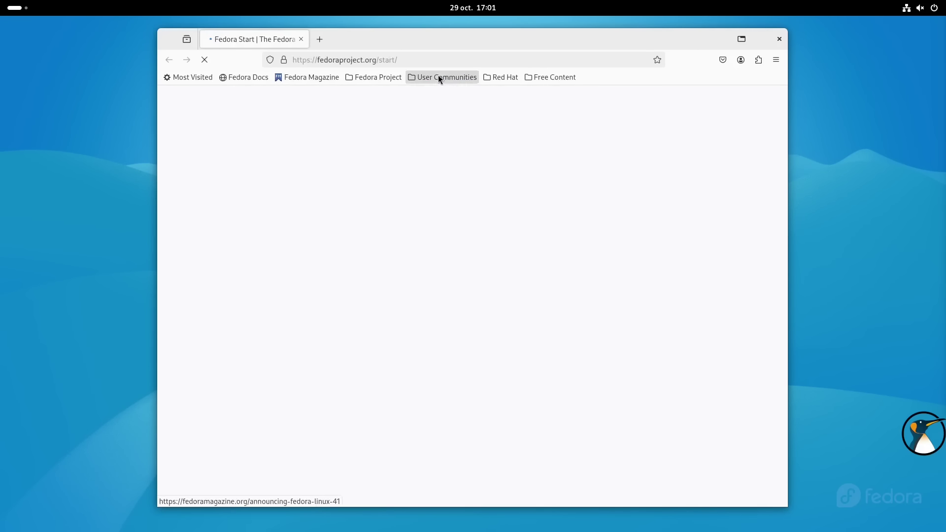
{"action": "left_click", "coordinate": [442, 63]}
{"action": "type", "text": "spins."}
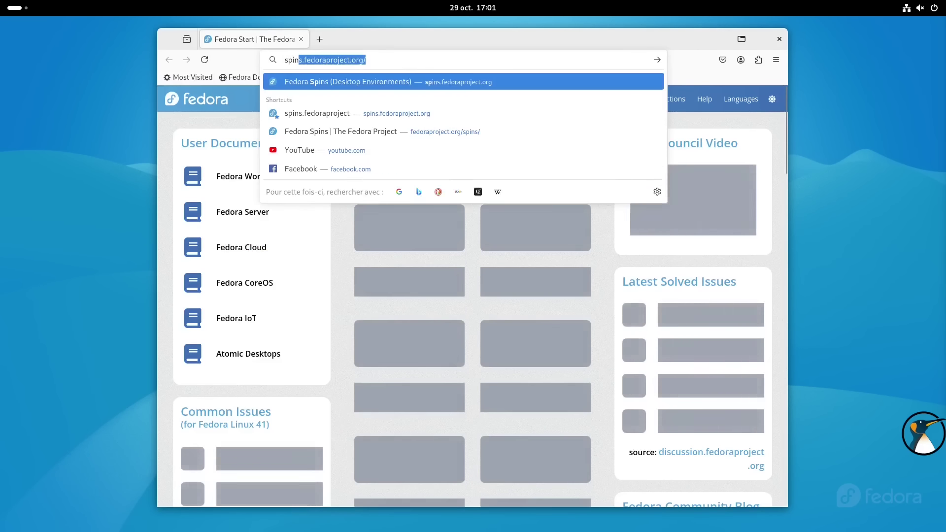
{"action": "key", "text": "Return"}
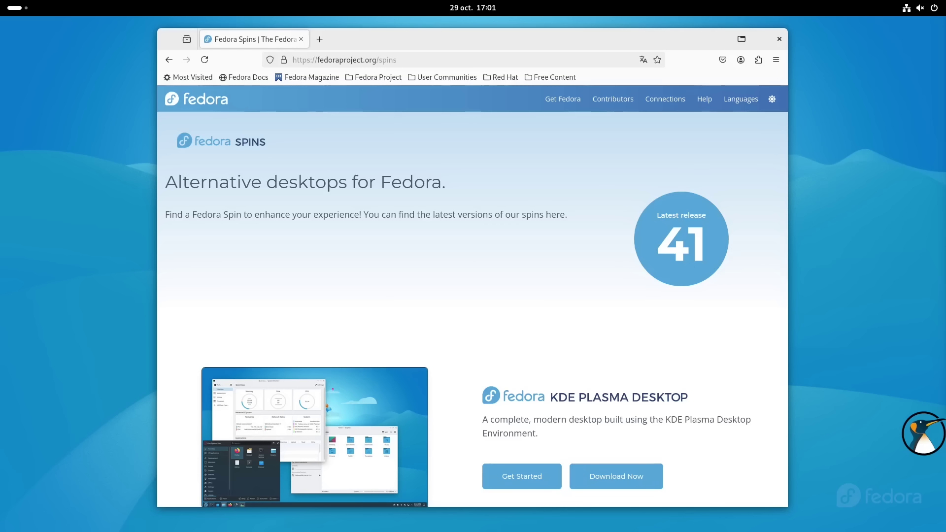
Step: Examine the alternative desktops offered on the Fedora Spins page, including the footer's edition lists, and close the browser
{"action": "scroll", "coordinate": [785, 129], "scroll_direction": "down", "scroll_amount": 10}
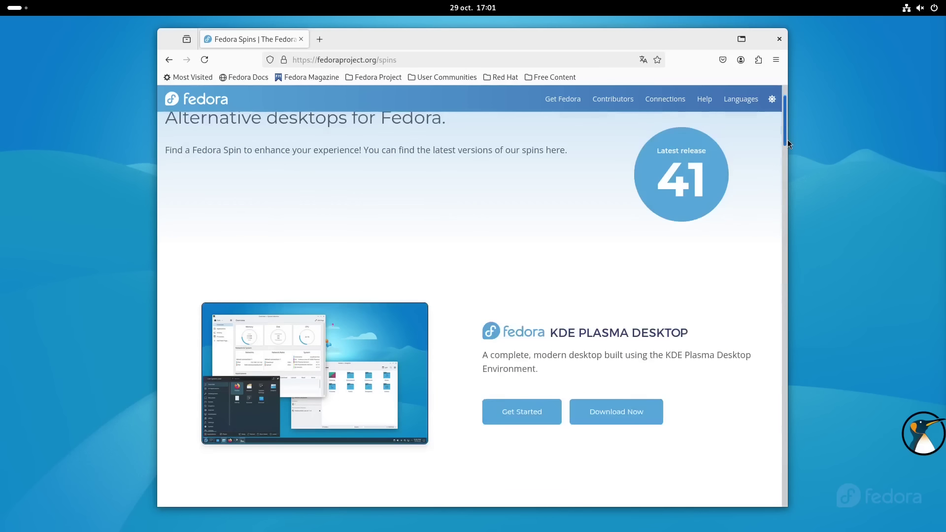
{"action": "scroll", "coordinate": [770, 473], "scroll_direction": "down", "scroll_amount": 15}
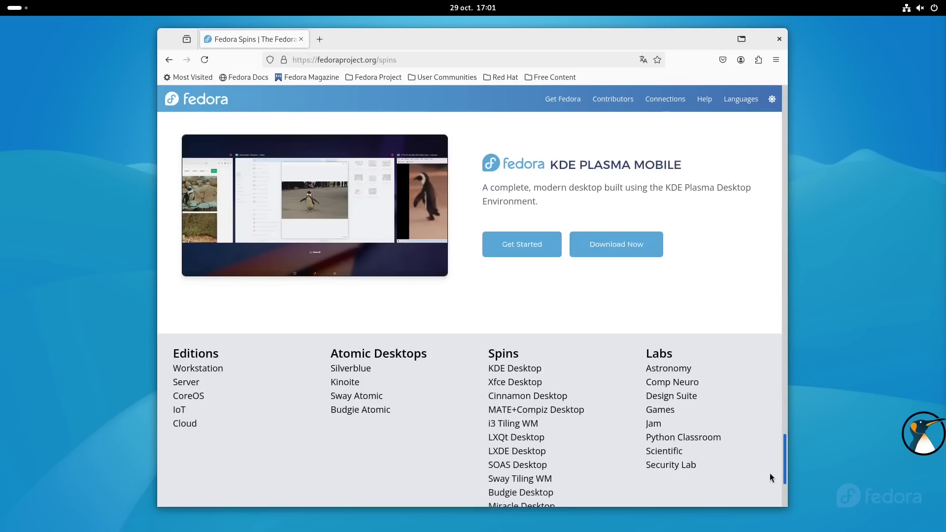
{"action": "scroll", "coordinate": [772, 459], "scroll_direction": "up", "scroll_amount": 2}
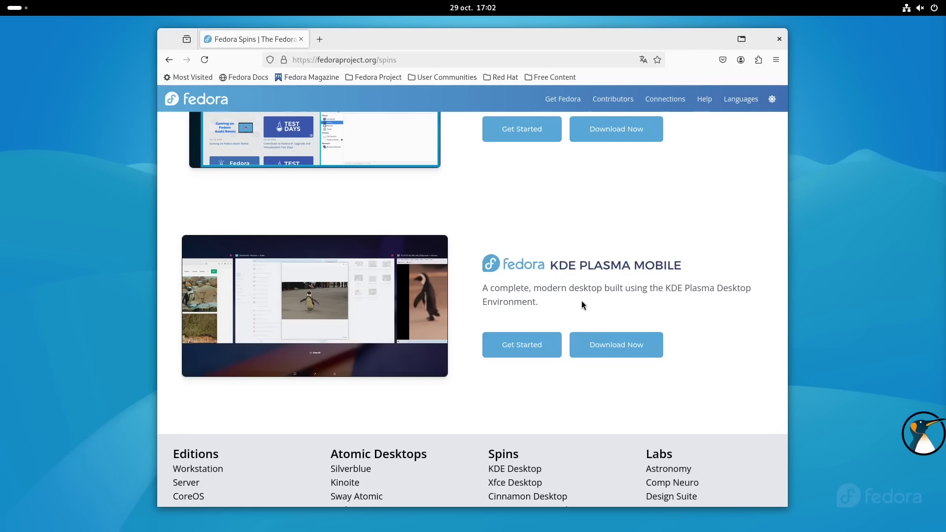
{"action": "scroll", "coordinate": [582, 301], "scroll_direction": "up", "scroll_amount": 15}
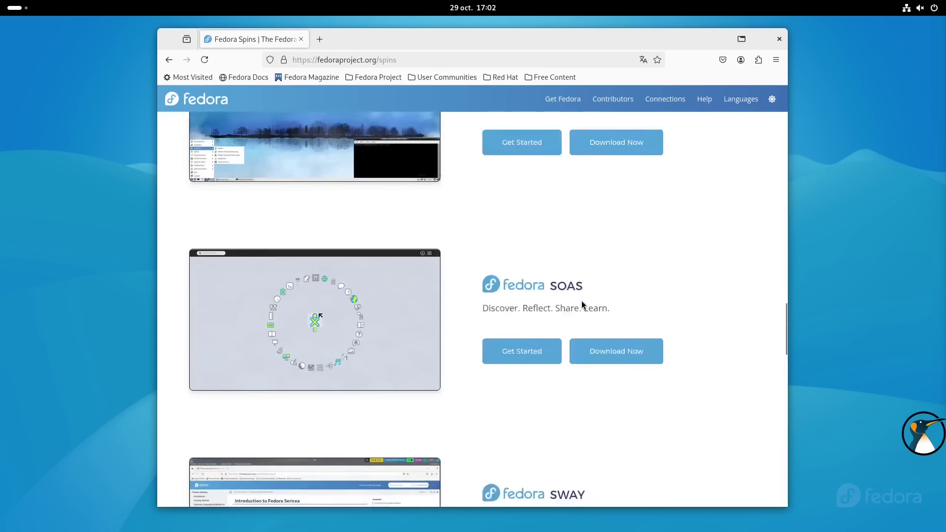
{"action": "scroll", "coordinate": [581, 305], "scroll_direction": "up", "scroll_amount": 5}
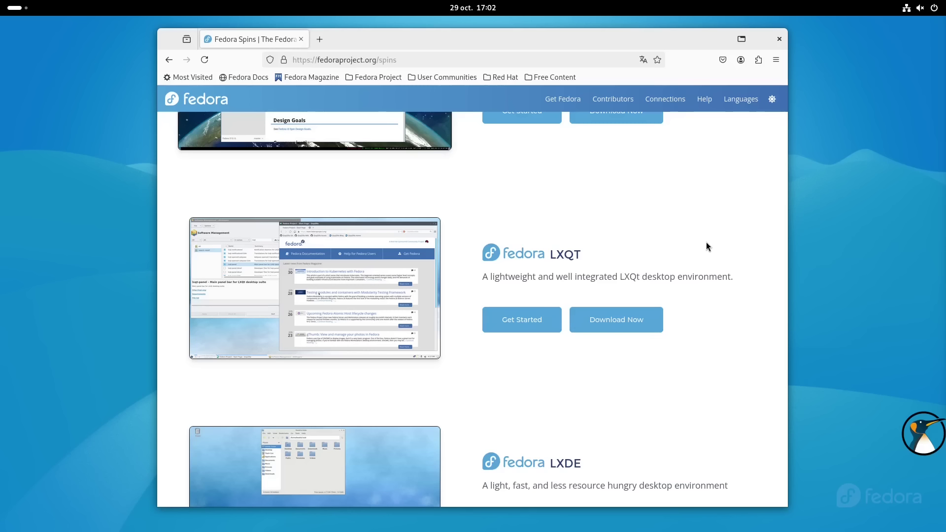
{"action": "scroll", "coordinate": [707, 247], "scroll_direction": "up", "scroll_amount": 4}
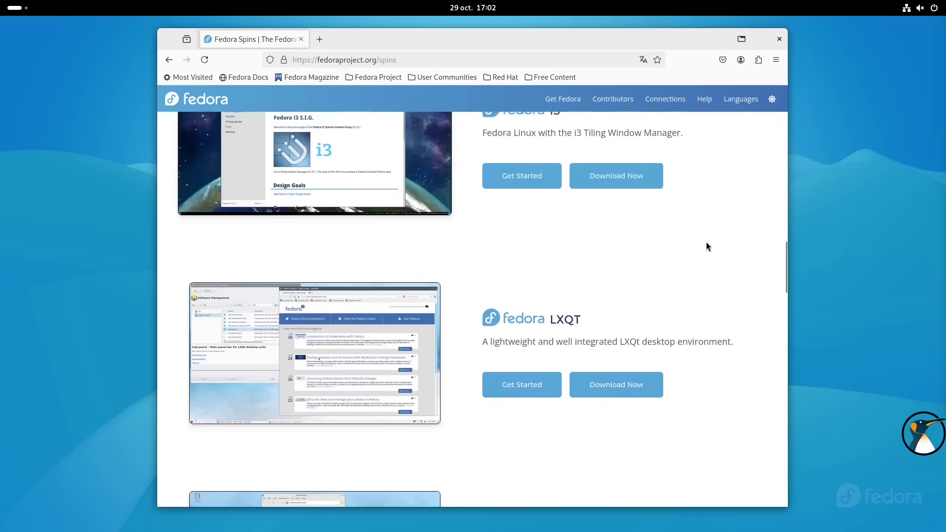
{"action": "scroll", "coordinate": [706, 246], "scroll_direction": "down", "scroll_amount": 10}
{"action": "scroll", "coordinate": [708, 246], "scroll_direction": "down", "scroll_amount": 13}
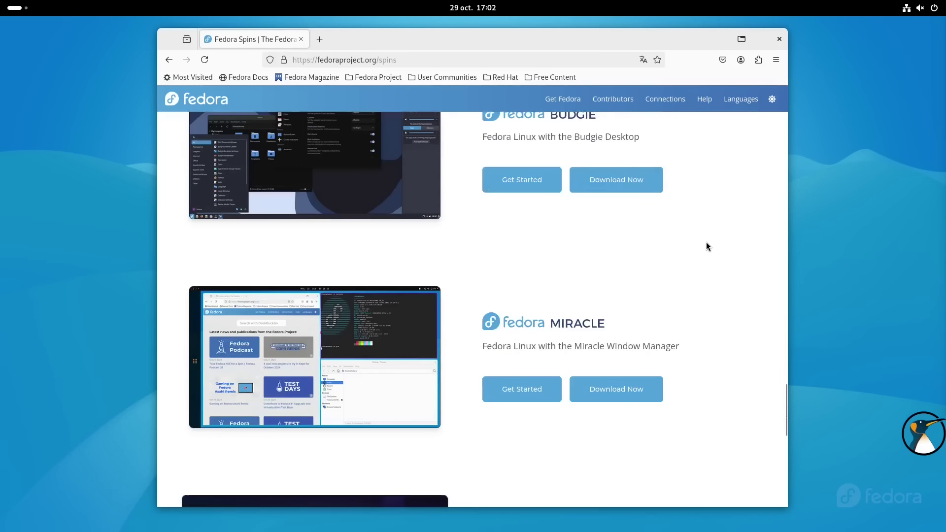
{"action": "scroll", "coordinate": [688, 233], "scroll_direction": "down", "scroll_amount": 1}
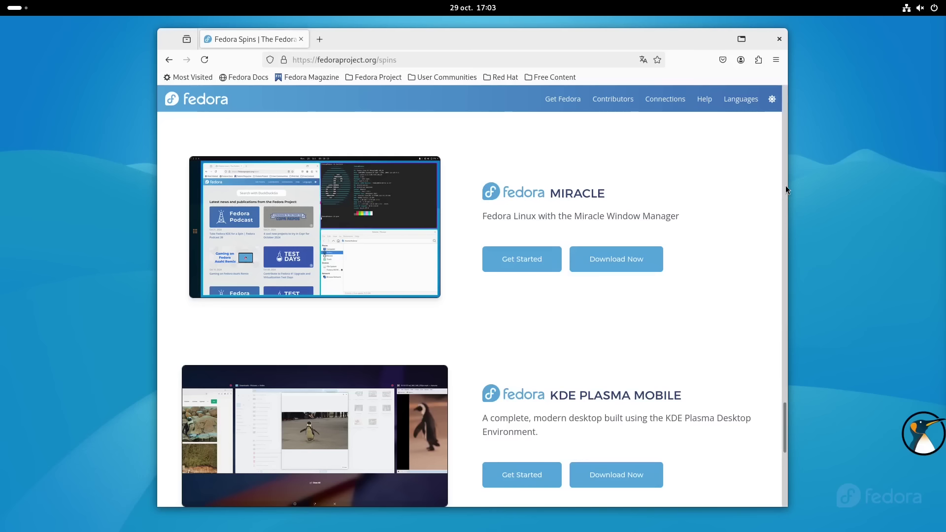
{"action": "left_click_drag", "start_coordinate": [785, 422], "coordinate": [789, 477]}
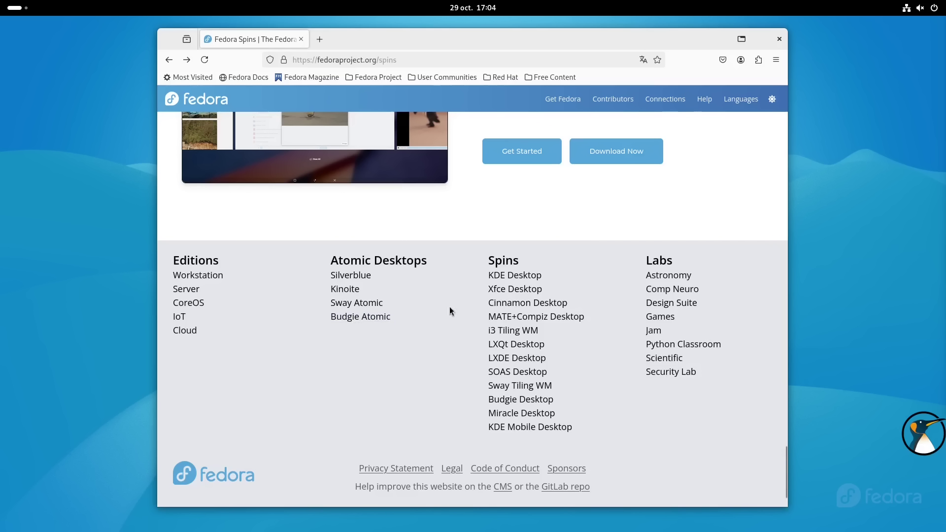
{"action": "left_click", "coordinate": [773, 41]}
Step: Search for the terminal application, launch it and enlarge its text by four zoom levels
{"action": "key", "text": "super"}
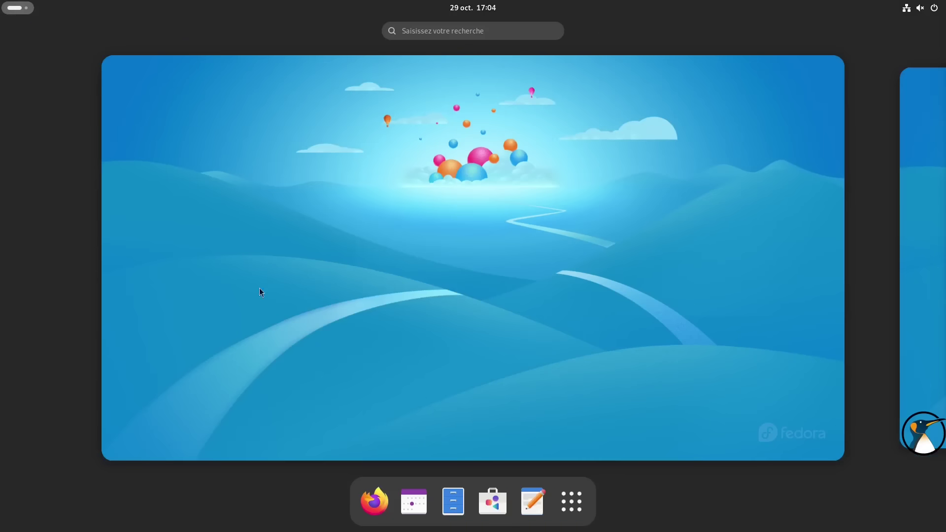
{"action": "type", "text": "termi"}
{"action": "key", "text": "Return"}
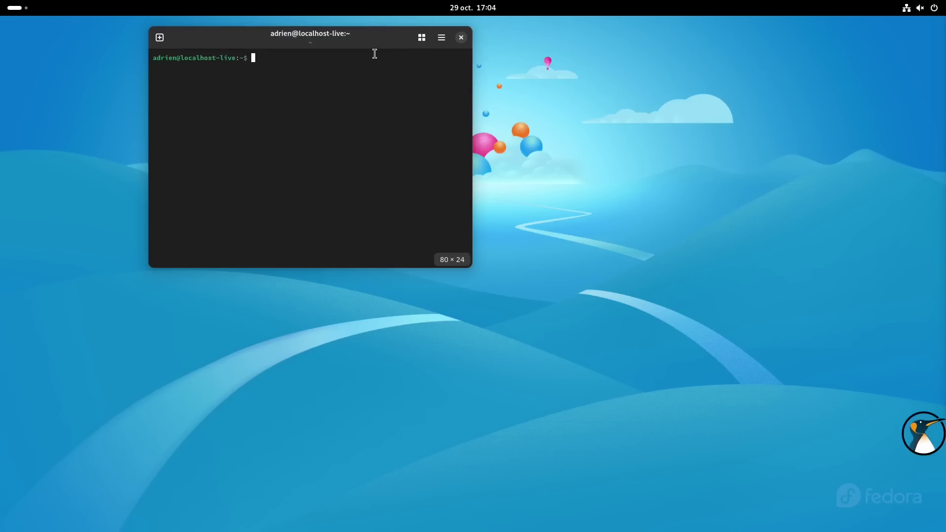
{"action": "key", "text": "ctrl+plus"}
{"action": "key", "text": "ctrl+plus"}
{"action": "key", "text": "ctrl+plus"}
{"action": "key", "text": "ctrl+plus"}
Step: Display the running kernel release with uname -r and highlight the version number in the output
{"action": "type", "text": "uname -r"}
{"action": "key", "text": "Return"}
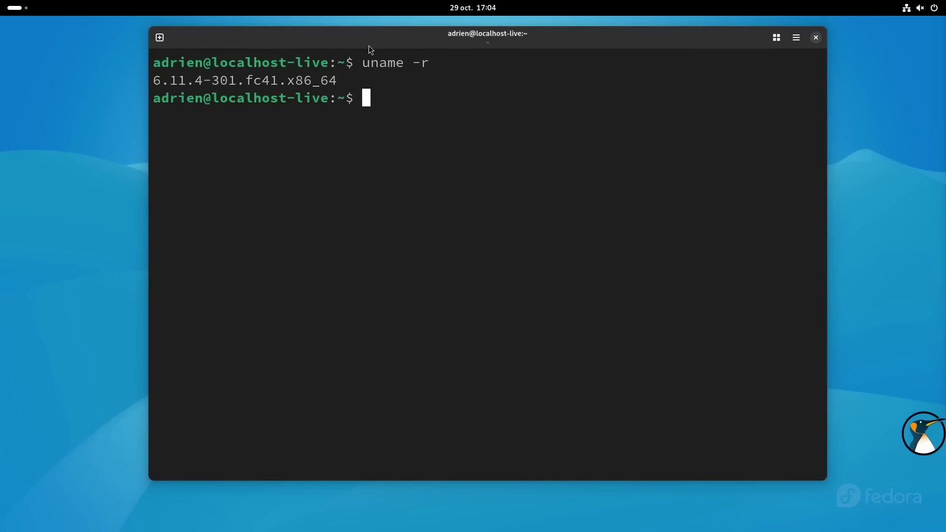
{"action": "left_click_drag", "start_coordinate": [211, 82], "coordinate": [143, 84]}
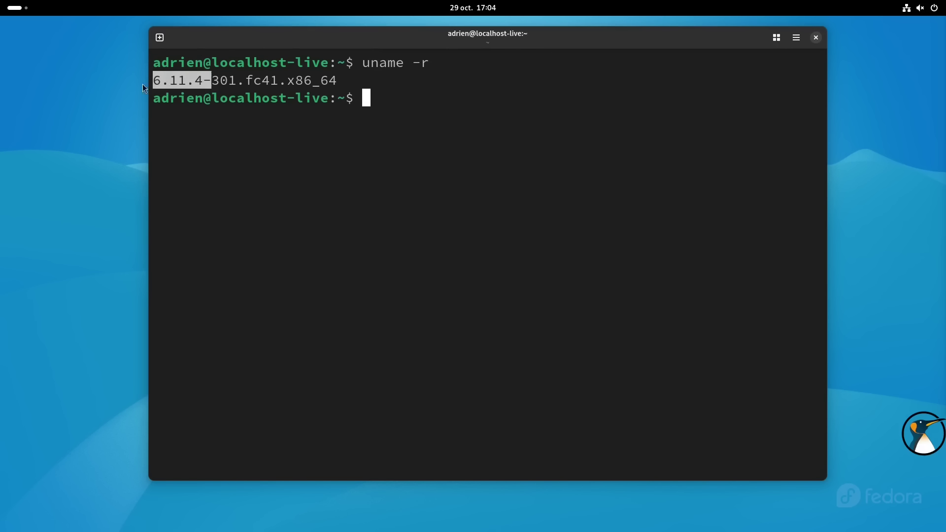
Step: Clear the terminal selection, search the system for "gimp" and open the GIMP image editor's page in the software centre
{"action": "left_click", "coordinate": [472, 245]}
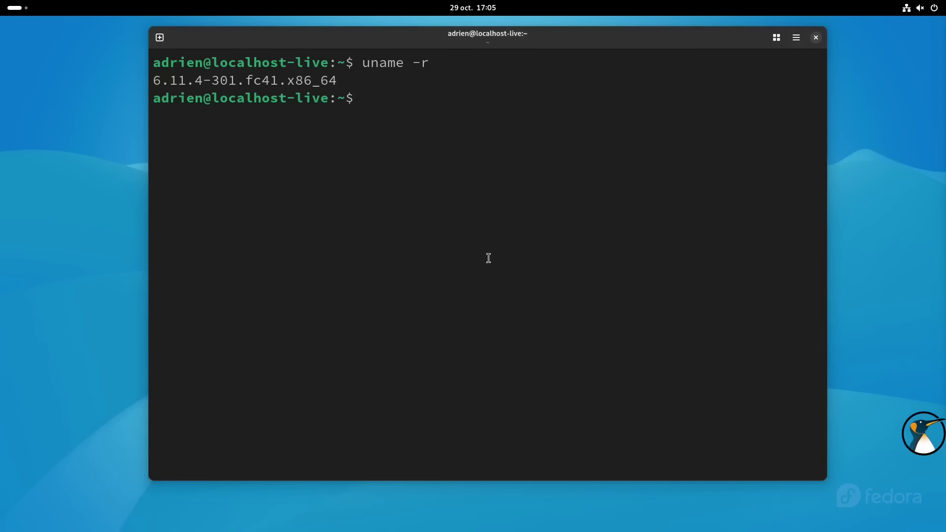
{"action": "key", "text": "super"}
{"action": "type", "text": "gimp"}
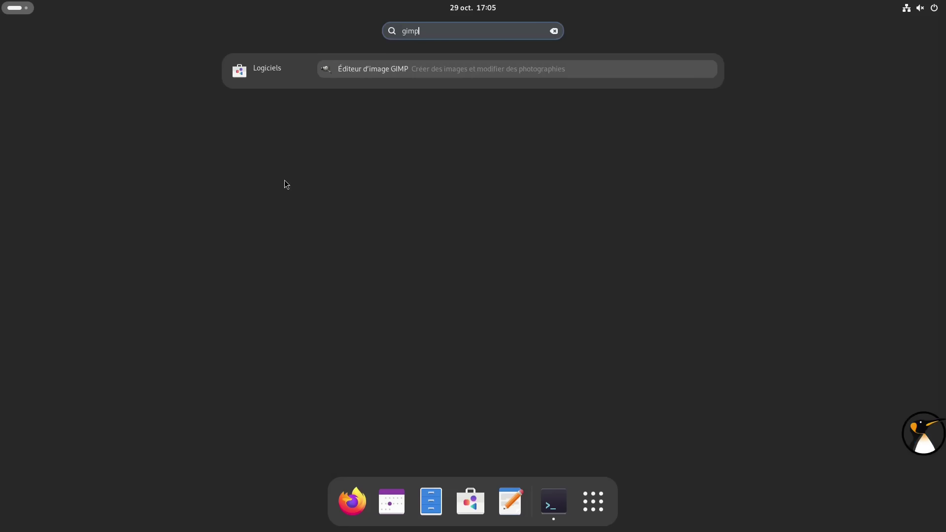
{"action": "key", "text": "Return"}
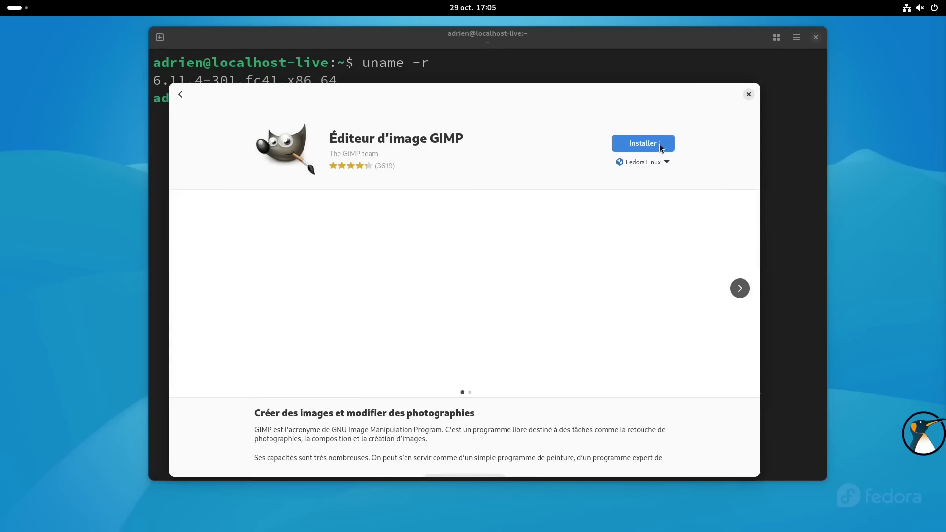
Step: Switch GIMP's package source to the other Fedora Linux option and start its installation
{"action": "left_click", "coordinate": [664, 157]}
{"action": "left_click", "coordinate": [645, 246]}
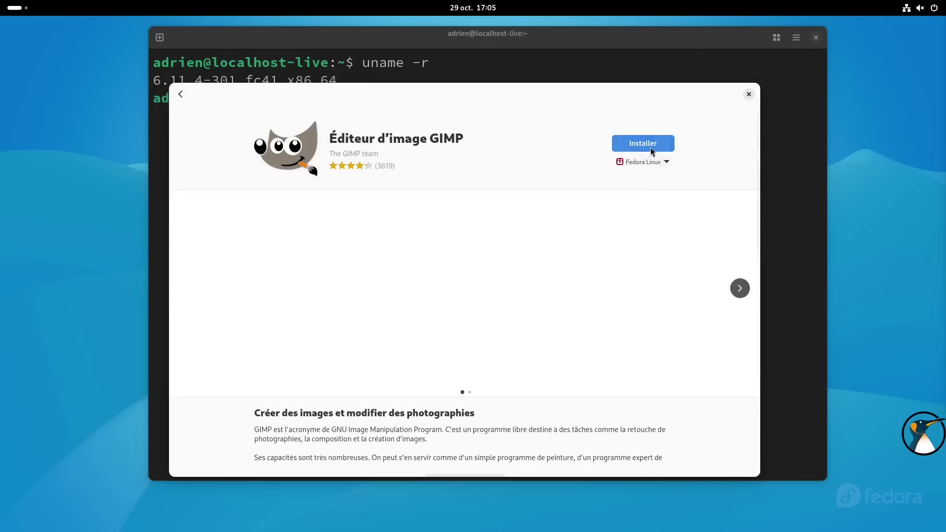
{"action": "left_click", "coordinate": [650, 147]}
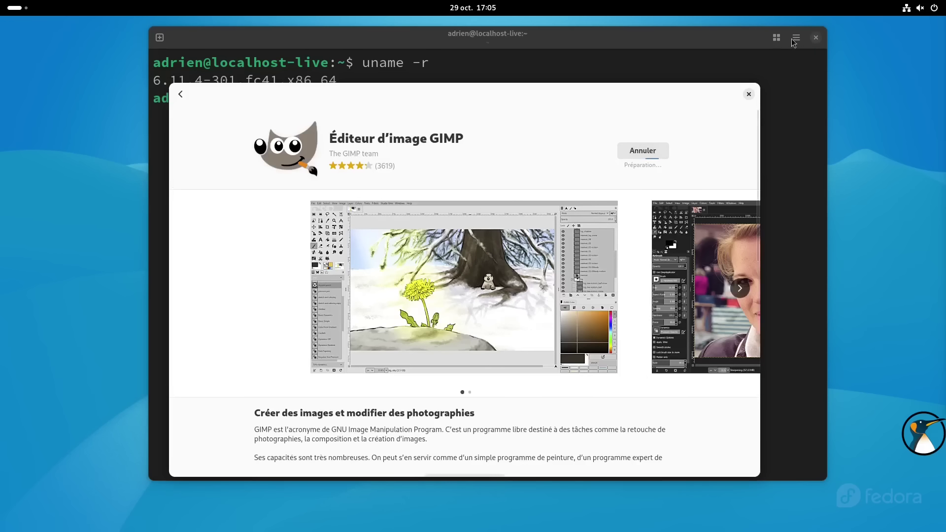
Step: Minimise the terminal window and launch the installed GIMP, closing its software page
{"action": "right_click", "coordinate": [733, 41]}
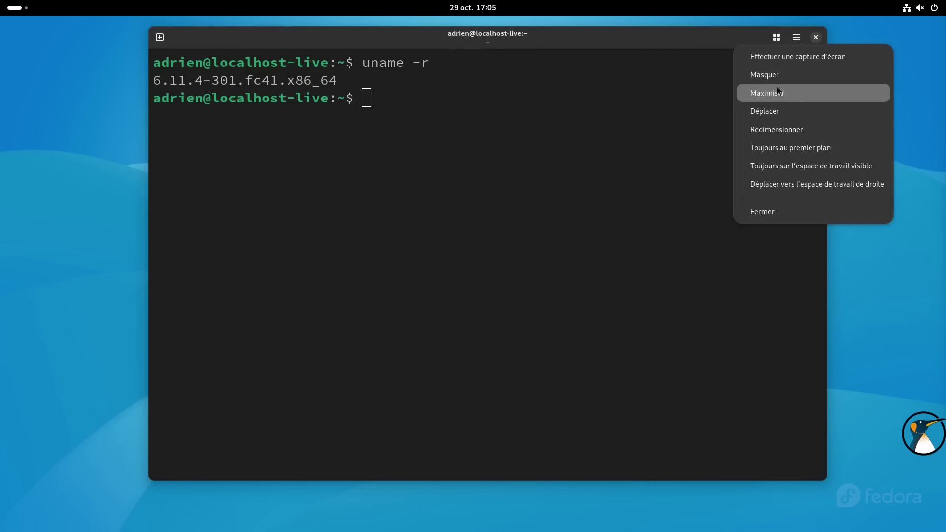
{"action": "left_click", "coordinate": [779, 81]}
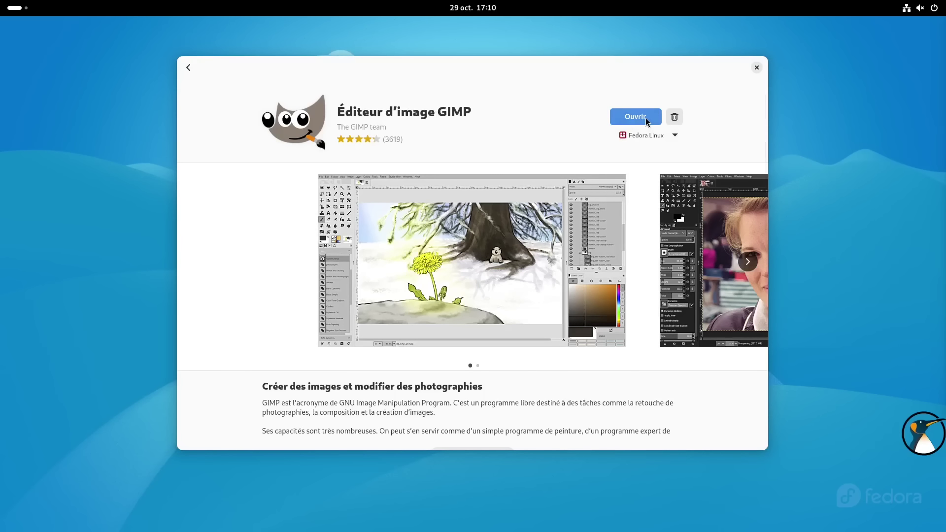
{"action": "left_click", "coordinate": [646, 117]}
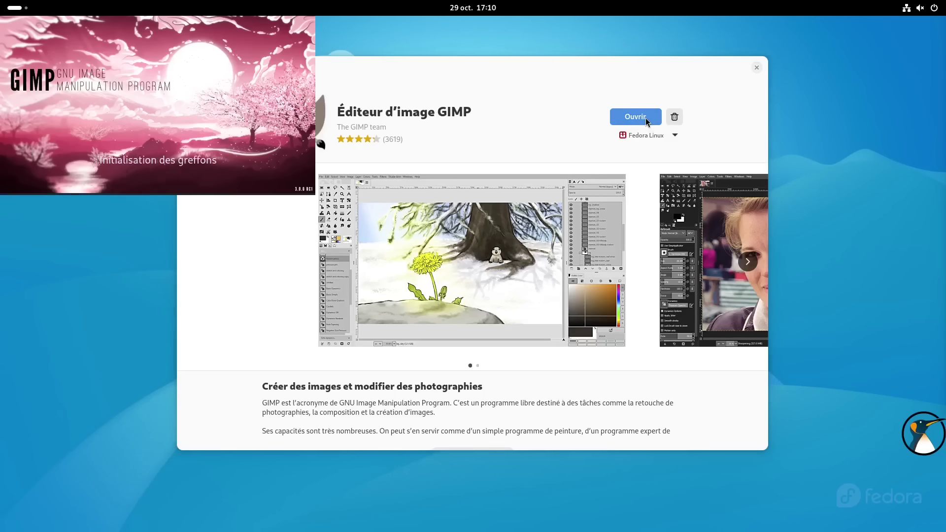
{"action": "left_click", "coordinate": [756, 68]}
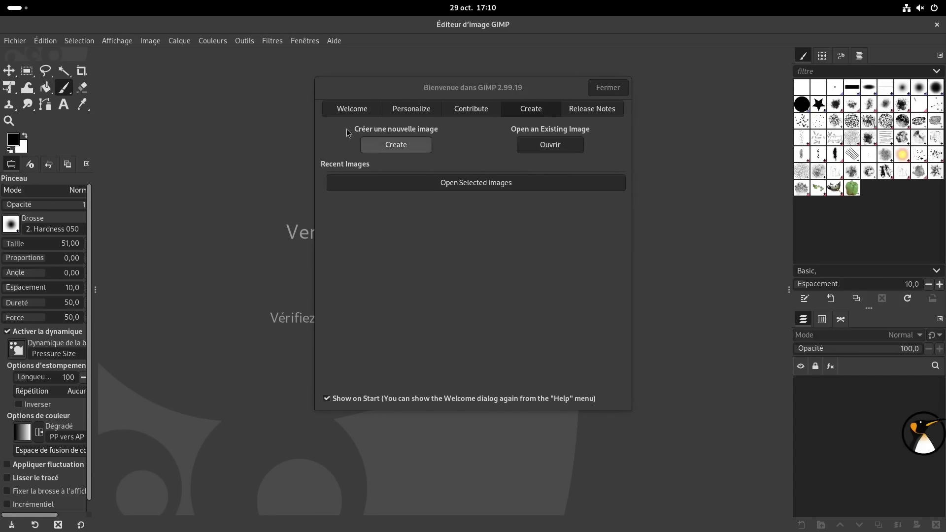
Step: Look through the Welcome, Personalize, Contribute, Create and Release Notes pages of GIMP's welcome dialog and dismiss it
{"action": "left_click", "coordinate": [348, 110]}
{"action": "left_click", "coordinate": [416, 110]}
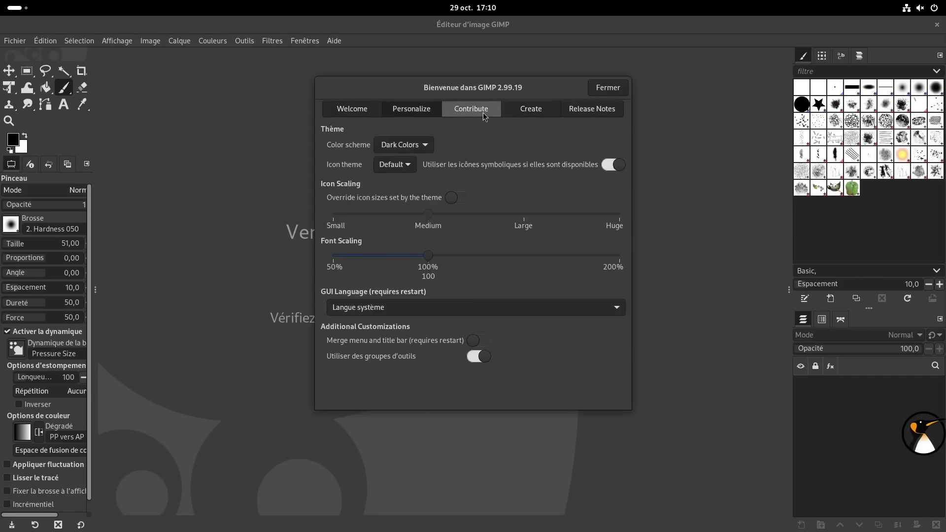
{"action": "left_click", "coordinate": [487, 112]}
{"action": "left_click", "coordinate": [526, 112]}
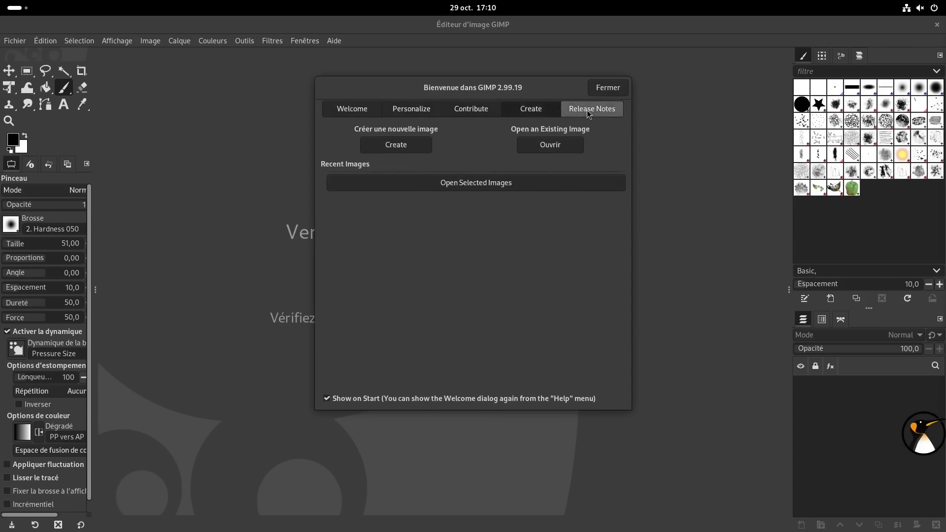
{"action": "left_click", "coordinate": [589, 109]}
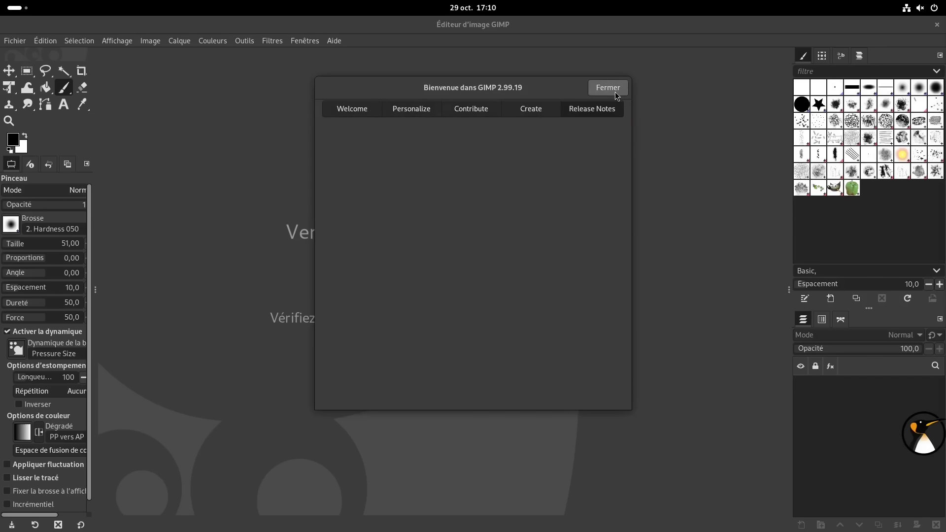
{"action": "left_click", "coordinate": [615, 92]}
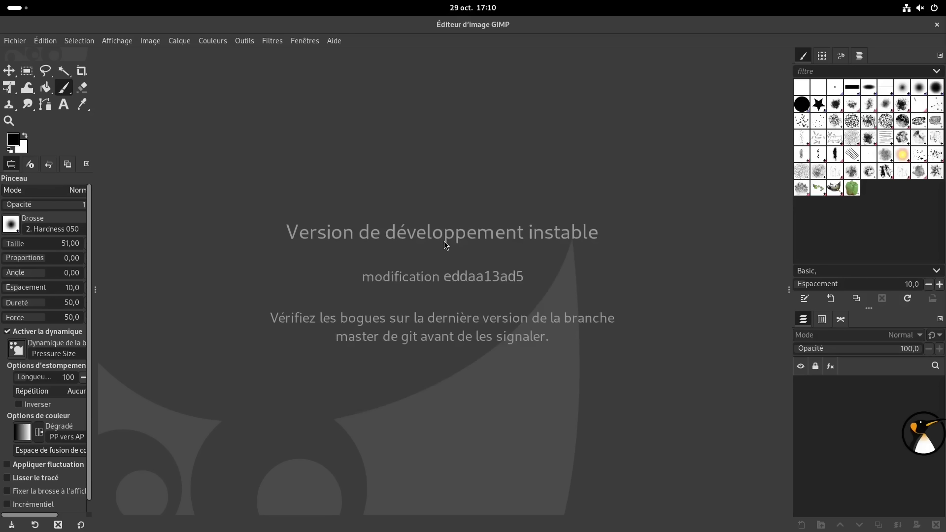
Step: Close GIMP and bring the minimised terminal window back from the activities overview
{"action": "left_click", "coordinate": [937, 25]}
{"action": "left_click", "coordinate": [18, 8]}
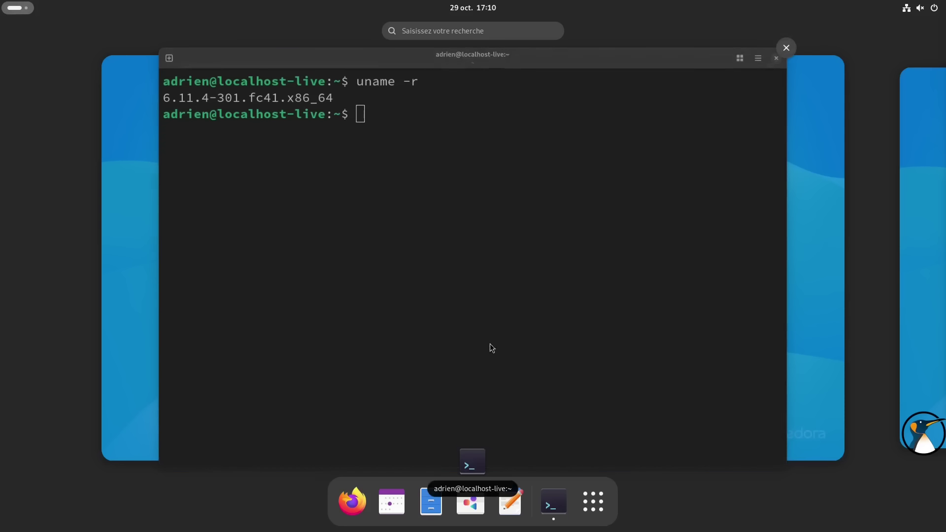
{"action": "left_click", "coordinate": [490, 344]}
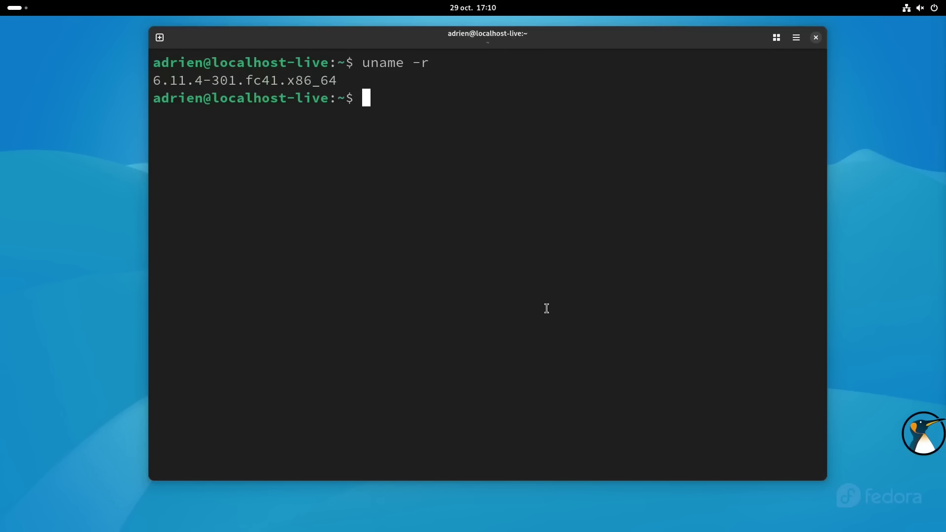
Step: Clear the terminal and display the installed Python version with python -V
{"action": "key", "text": "ctrl+l"}
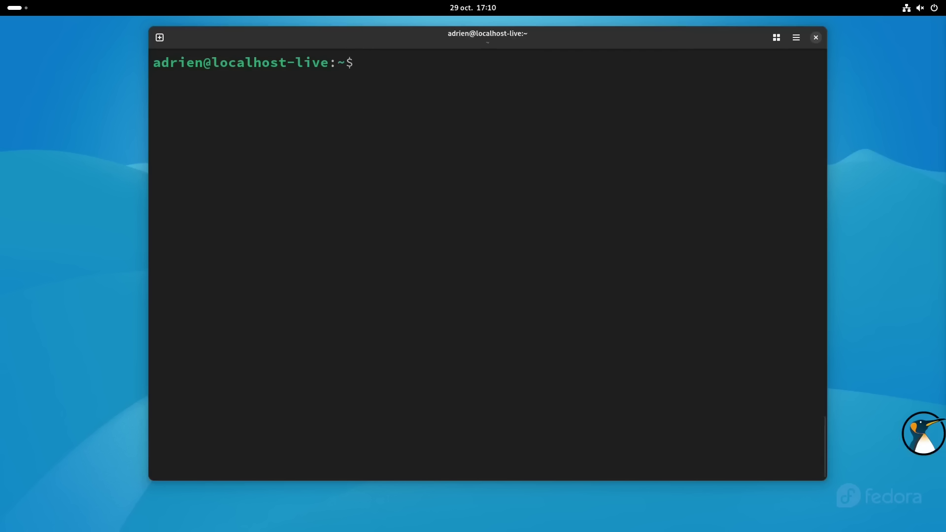
{"action": "type", "text": "python -V"}
{"action": "key", "text": "Return"}
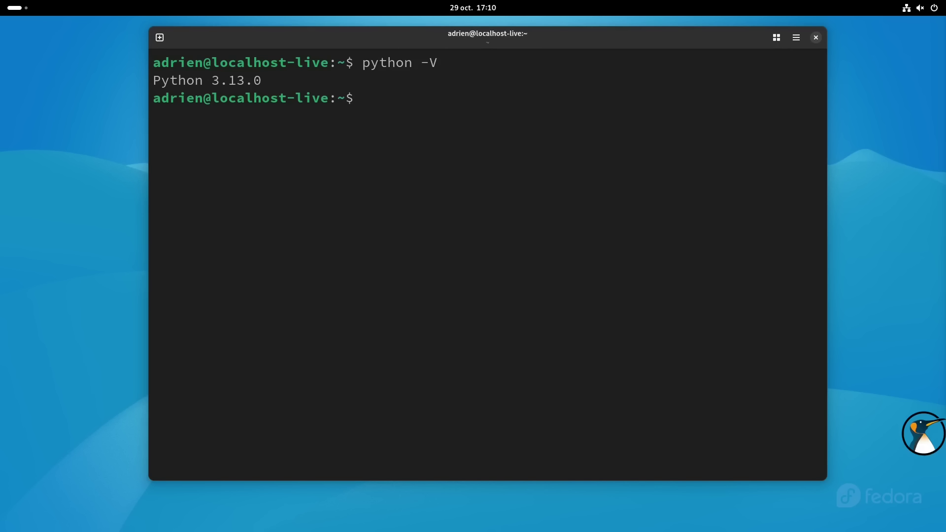
Step: List the available commands beginning with "perl" through terminal completion and start erasing the entry
{"action": "type", "text": "perl"}
{"action": "key", "text": "Tab"}
{"action": "key", "text": "Tab"}
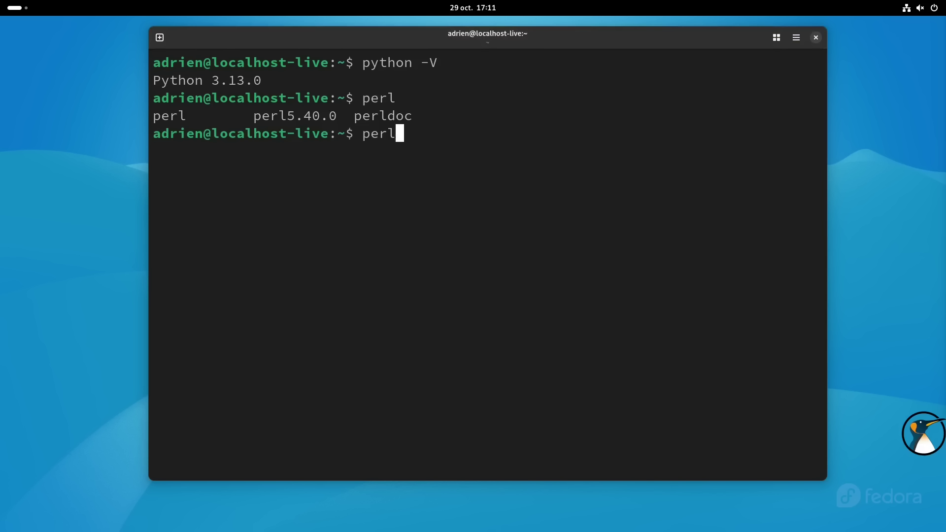
{"action": "key", "text": "BackSpace"}
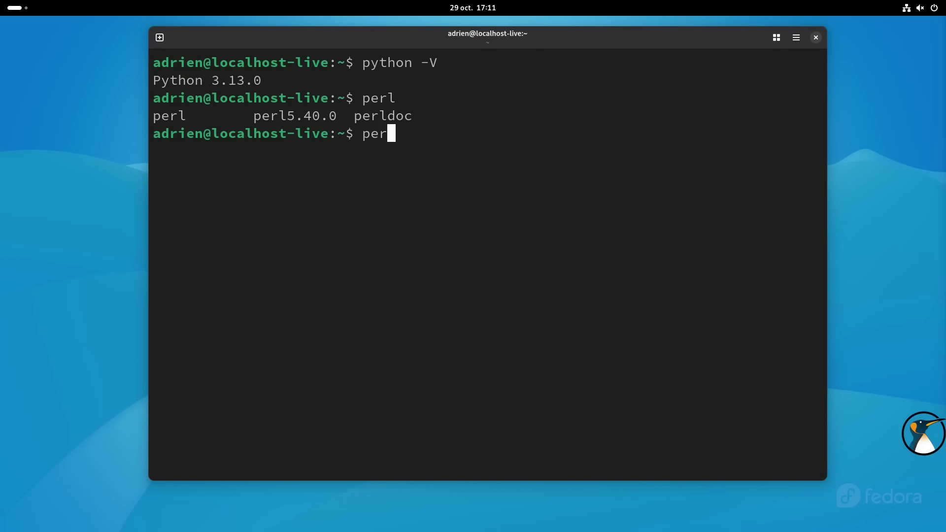